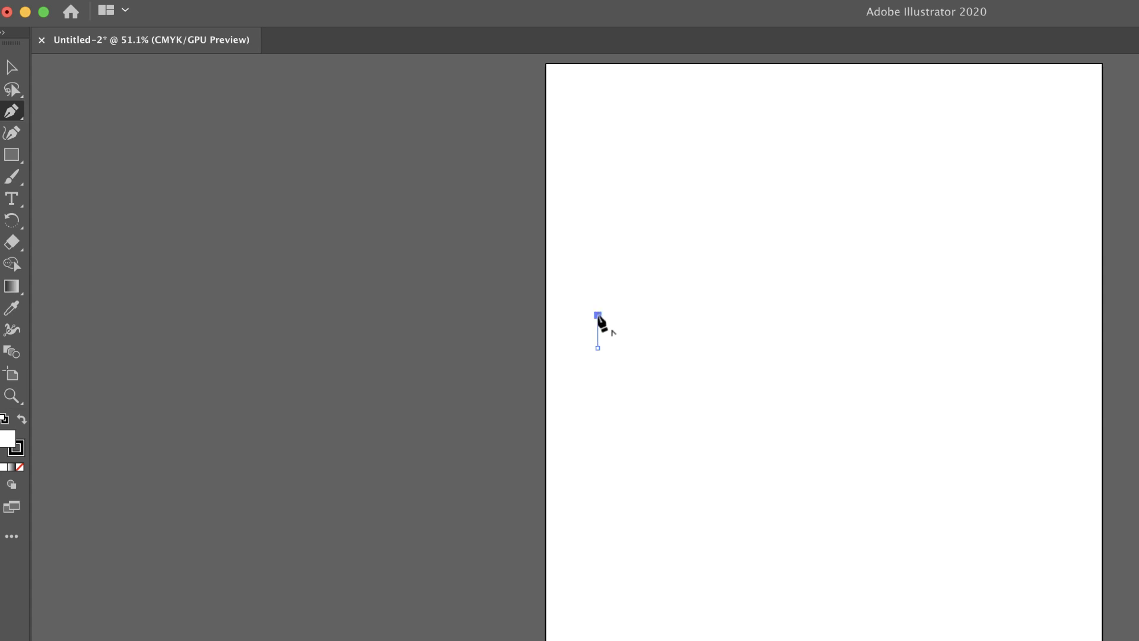
Continue the open Pen path with straight segments to outline a car's rear deck, raised angular cabin and long sloping hood
click(734, 307)
click(725, 264)
click(745, 244)
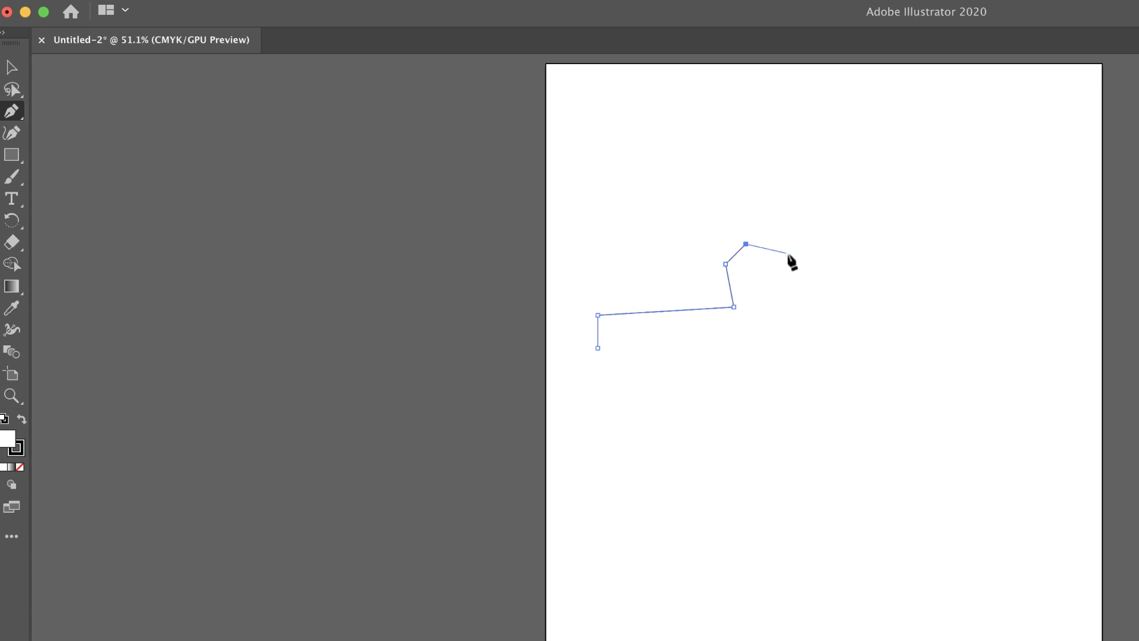
click(856, 263)
click(867, 297)
click(1013, 330)
click(1023, 349)
Extend the car outline around a small rectangular bumper at the hood's end and over the adjacent angular wheel arch
super+click(1024, 354)
click(1024, 349)
click(1044, 349)
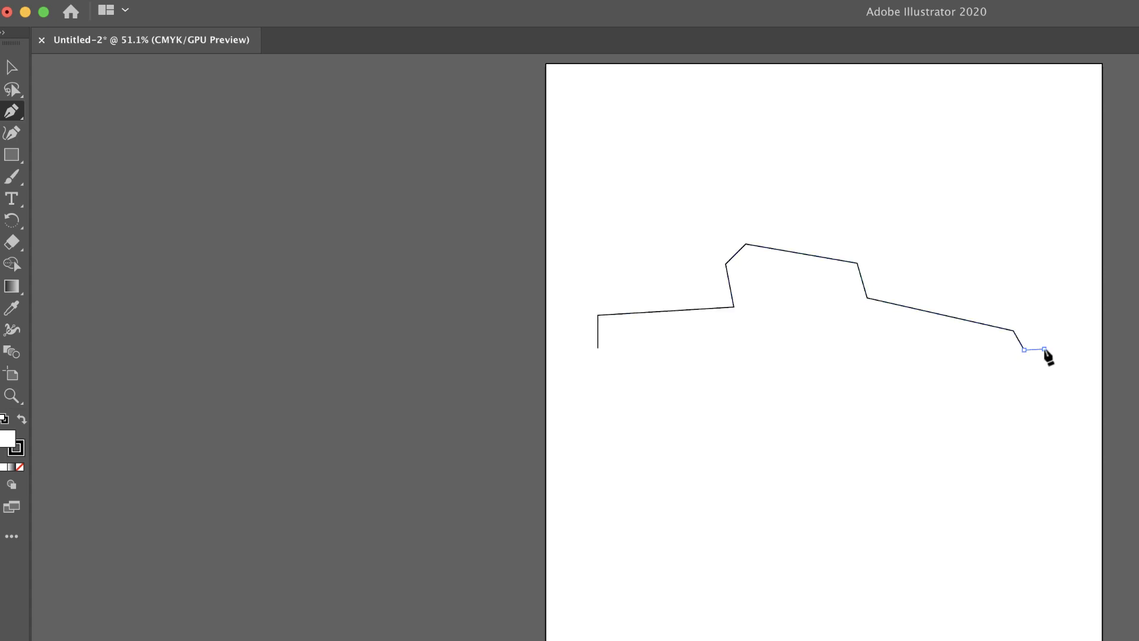
click(1044, 363)
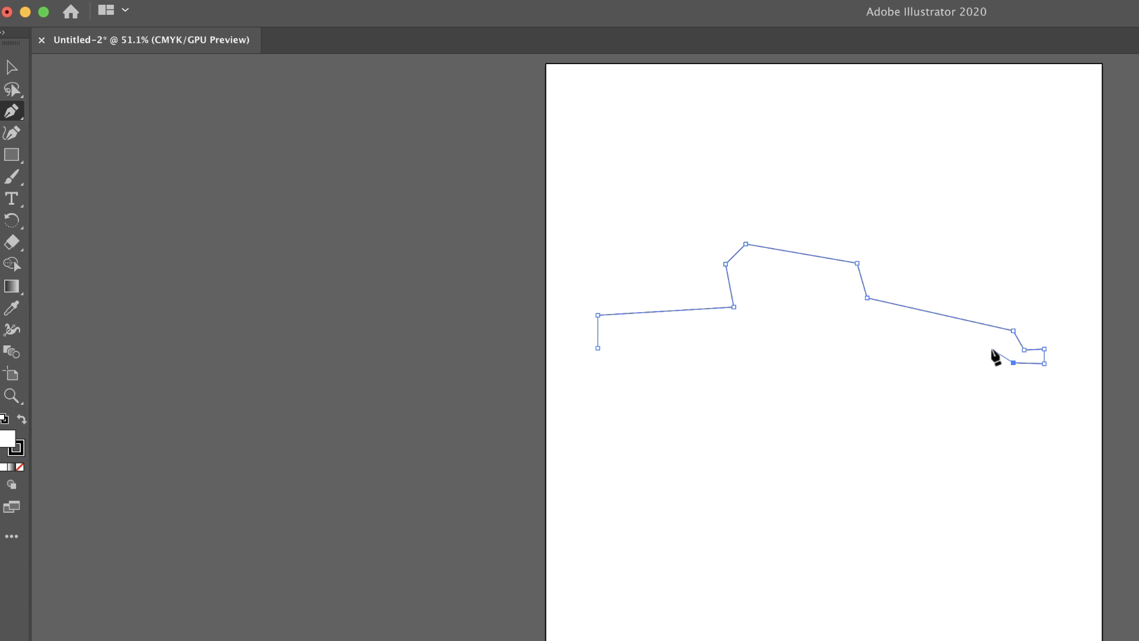
click(991, 348)
click(952, 345)
click(937, 360)
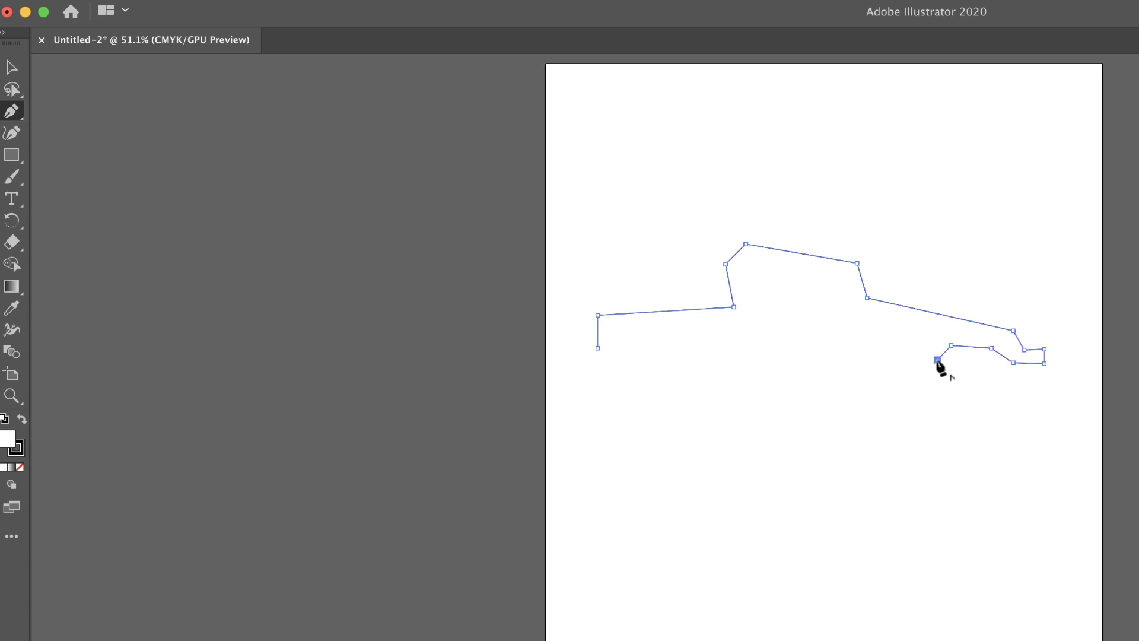
Draw the car's long underside and second wheel arch, close the path at its starting point, and deselect it
click(663, 354)
drag(661, 343, 626, 343)
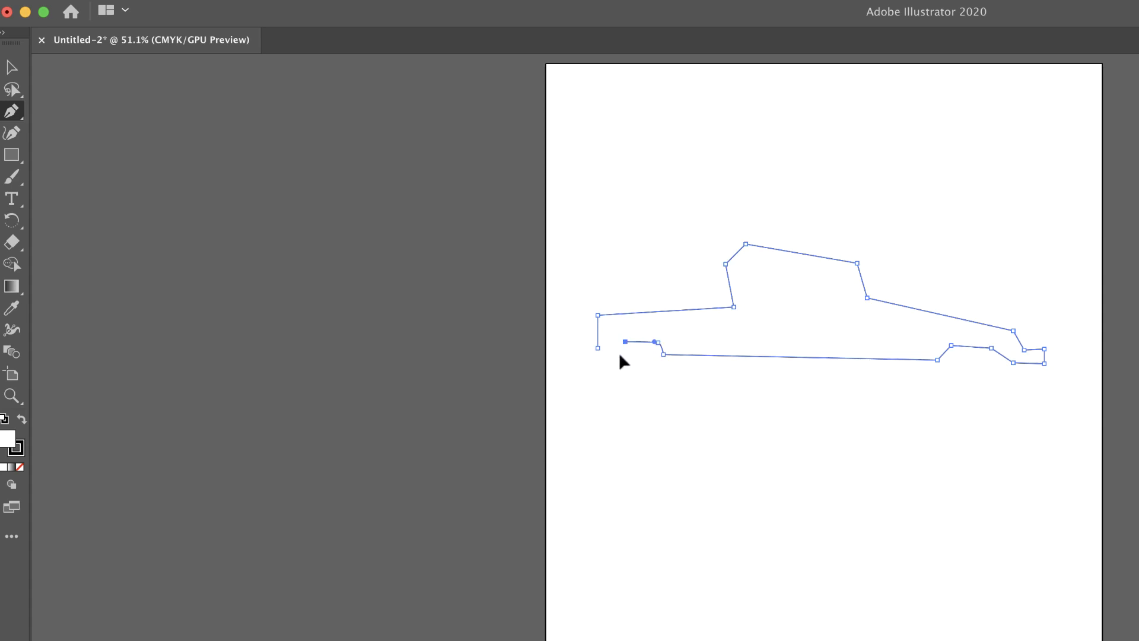
click(619, 354)
click(597, 348)
key(v)
click(626, 132)
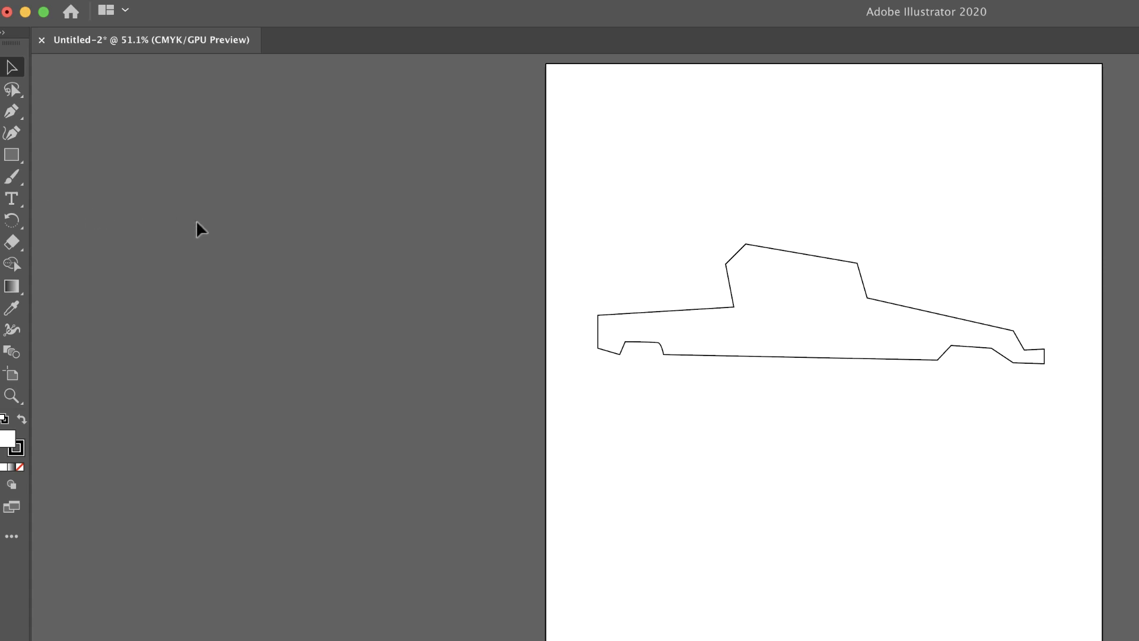
Draw a closed hump shape below the car with the Pen tool, using a straight horizontal base and a smooth curved top
click(18, 115)
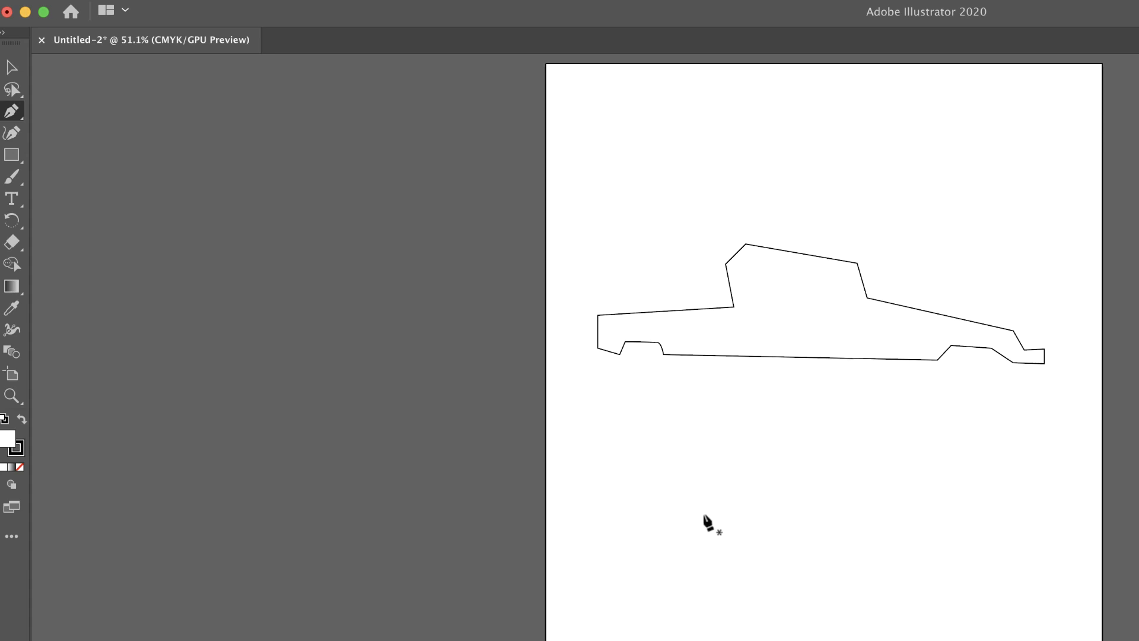
click(677, 523)
click(947, 523)
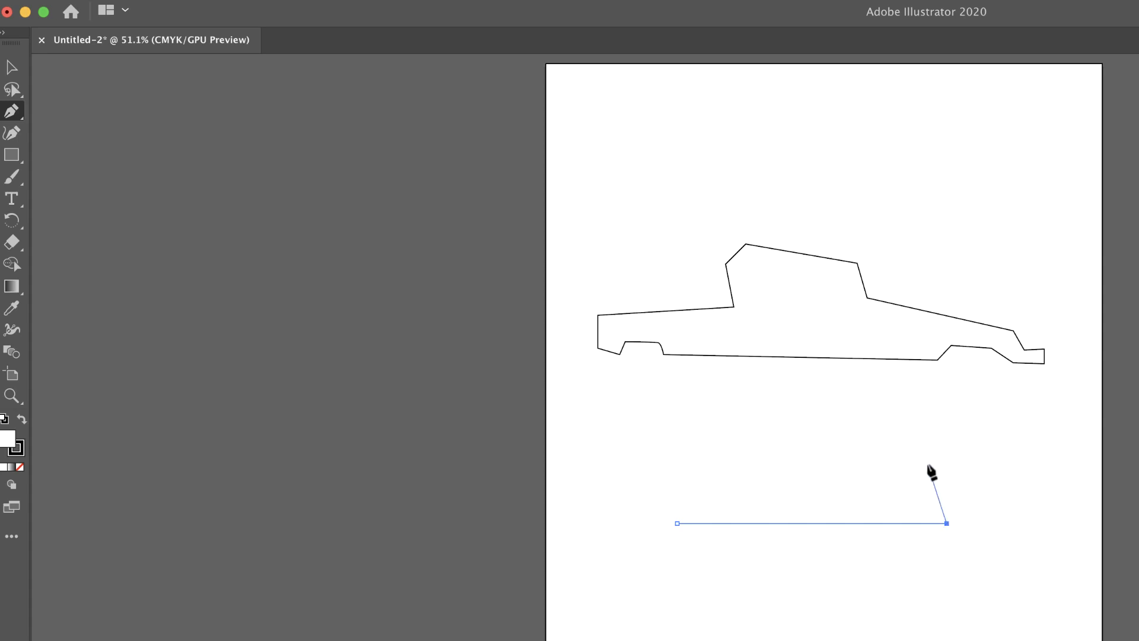
drag(850, 422, 772, 418)
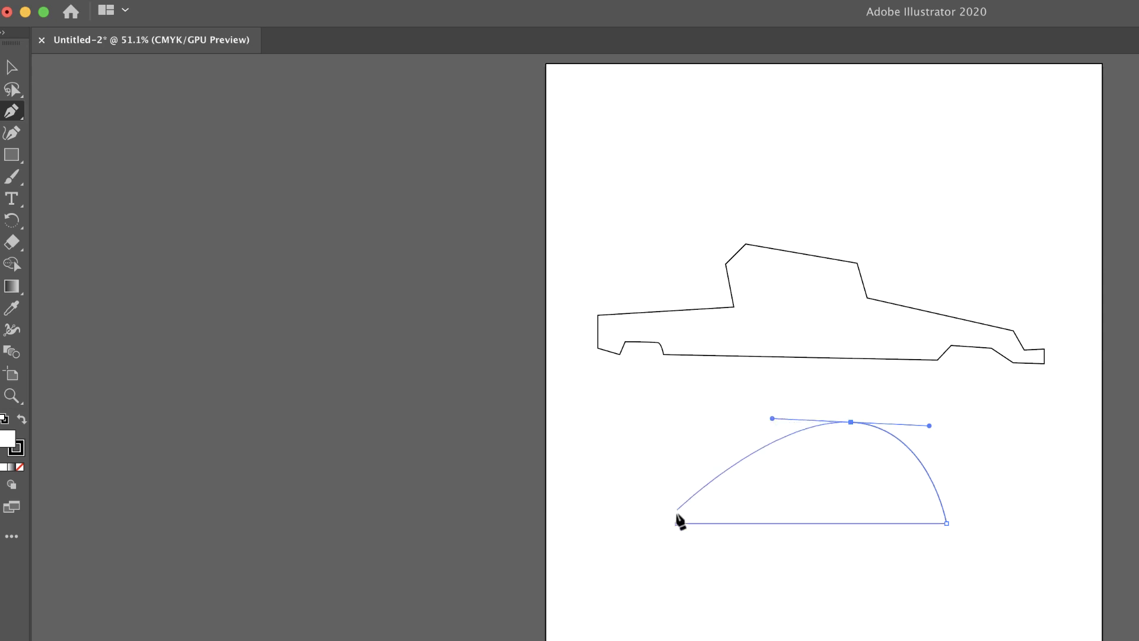
drag(676, 522, 595, 544)
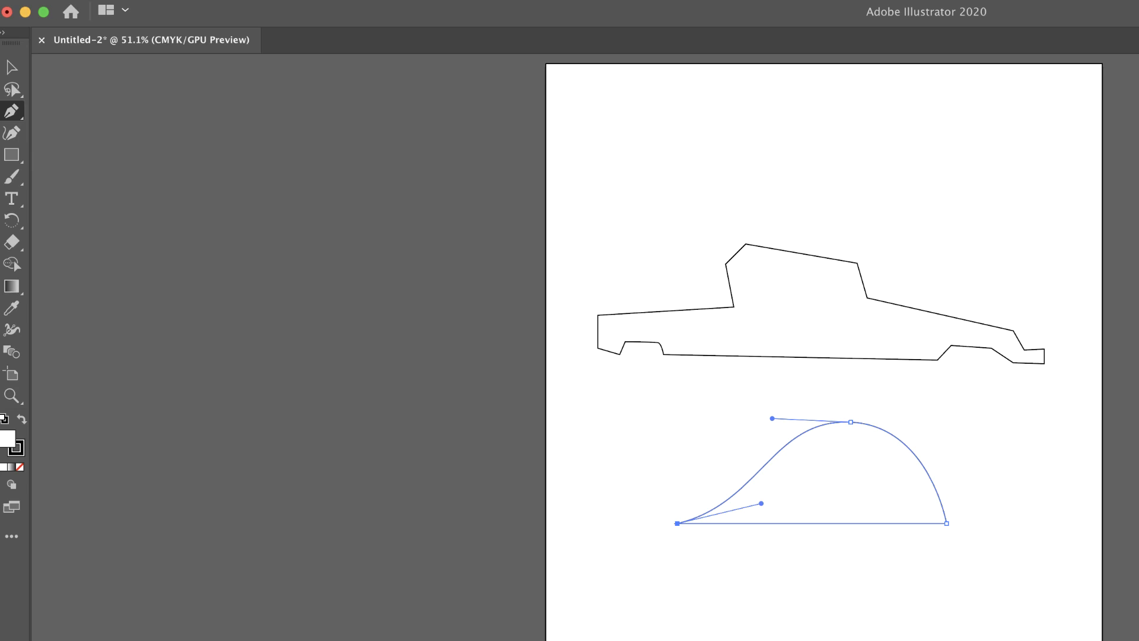
Start a heart below the hump with a straight-sided V, and curve its first lobe down to the centre notch
click(700, 419)
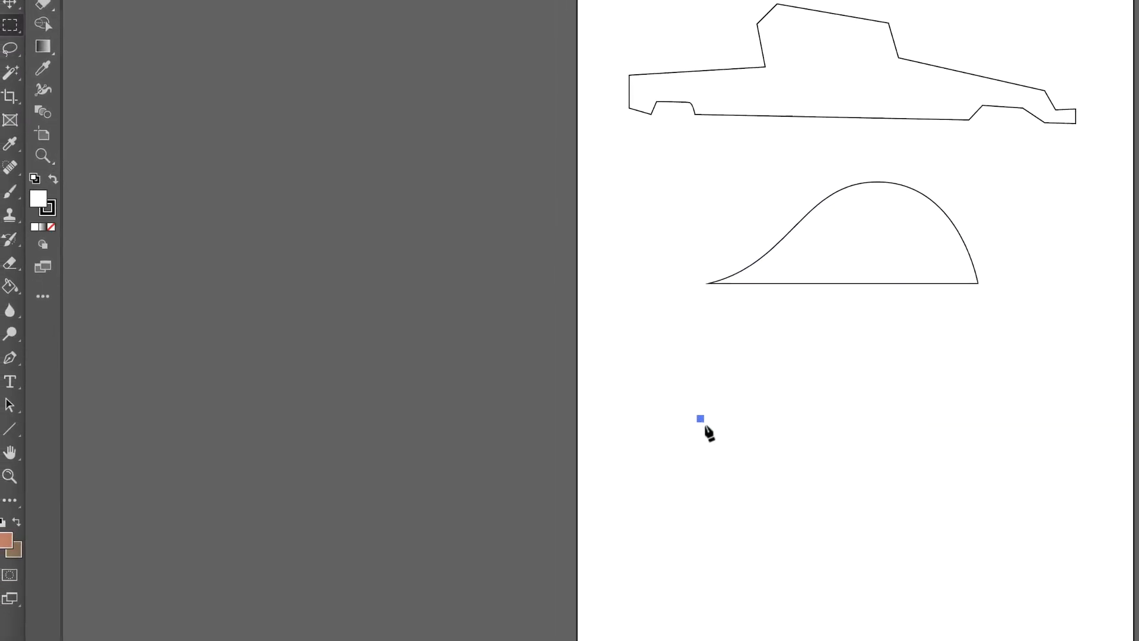
click(815, 603)
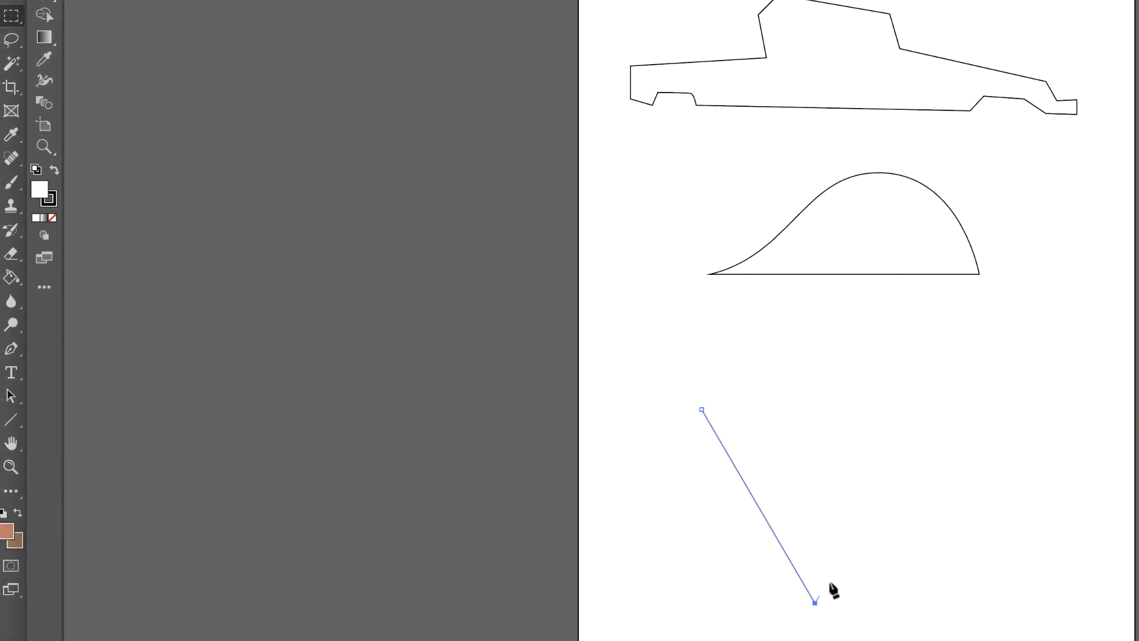
click(935, 404)
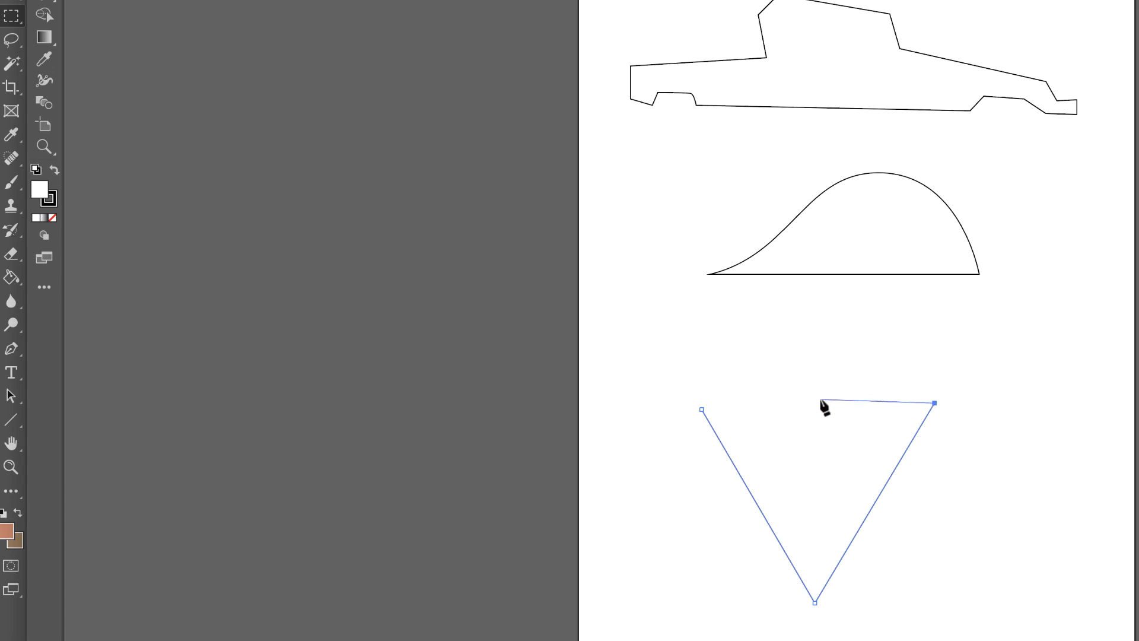
drag(819, 403, 807, 536)
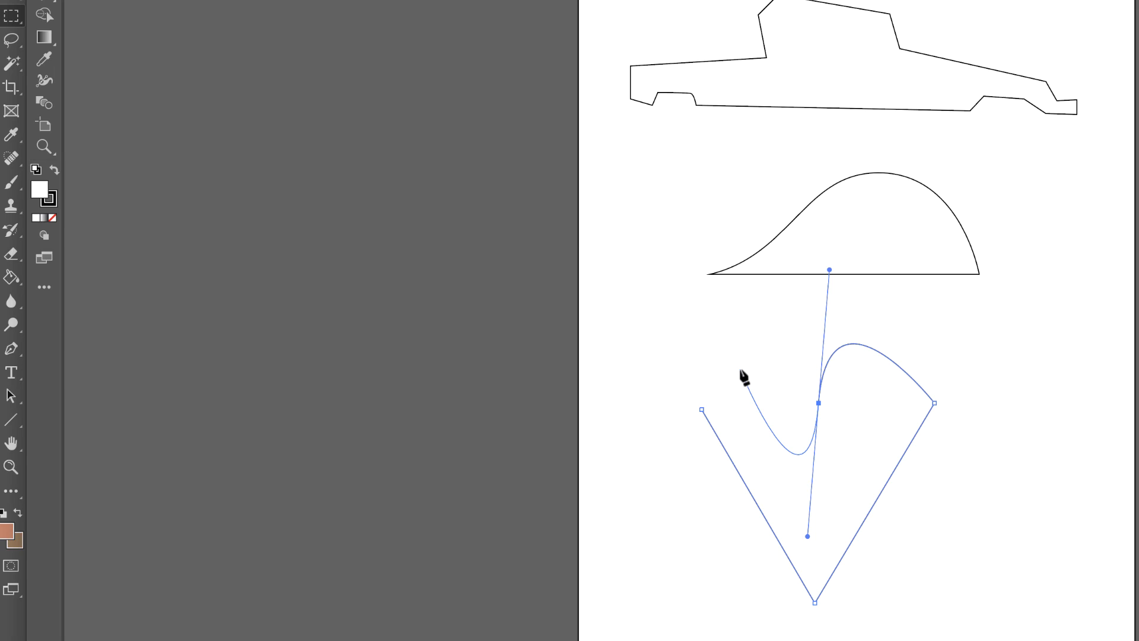
Turn the centre notch's outgoing handle upward to make a sharp corner, and close the heart with a matching second lobe
key(ctrl)
drag(808, 535, 796, 271)
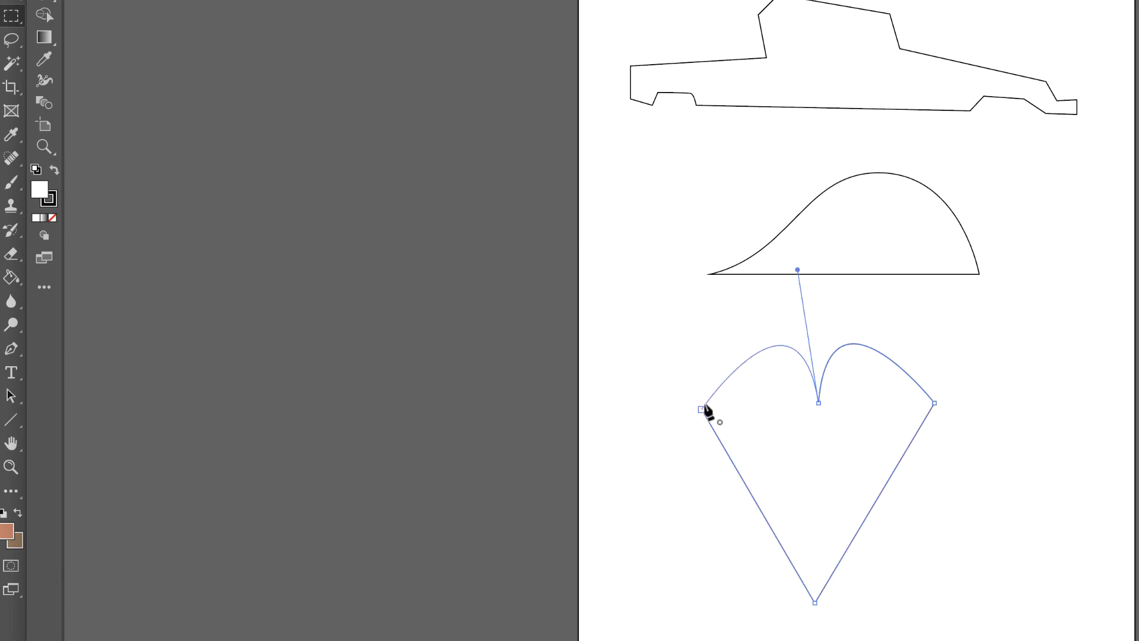
drag(702, 409, 678, 437)
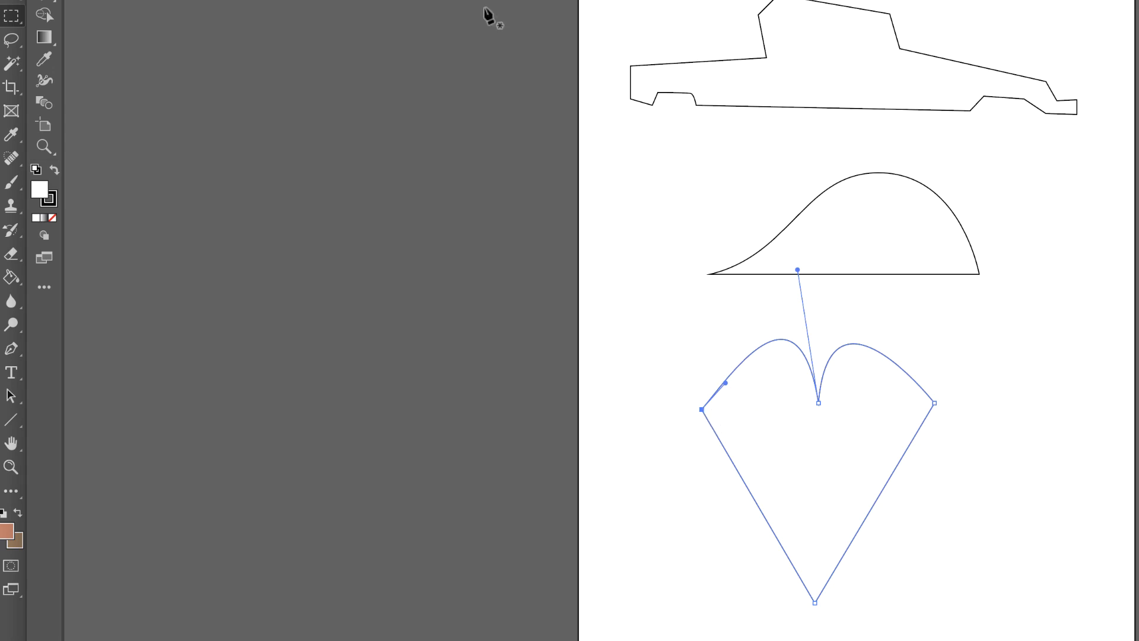
Thicken the heart's black stroke substantially, fill the heart with red, and deselect it
key(v)
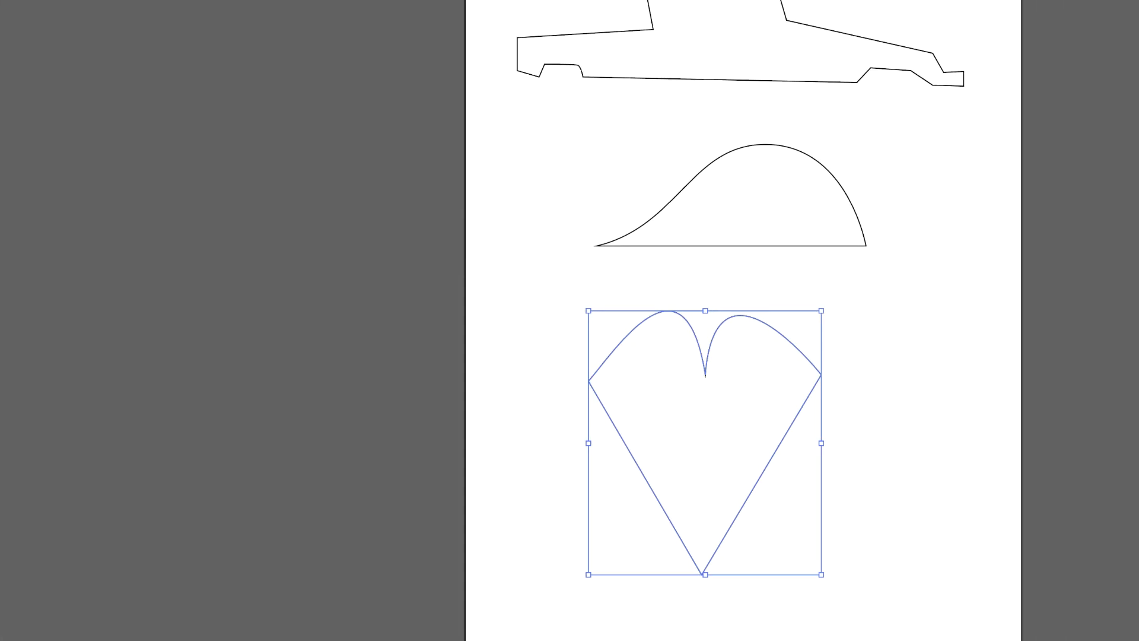
key(Up)
key(Up)
key(Up)
key(Up)
key(Up)
key(Up)
key(Up)
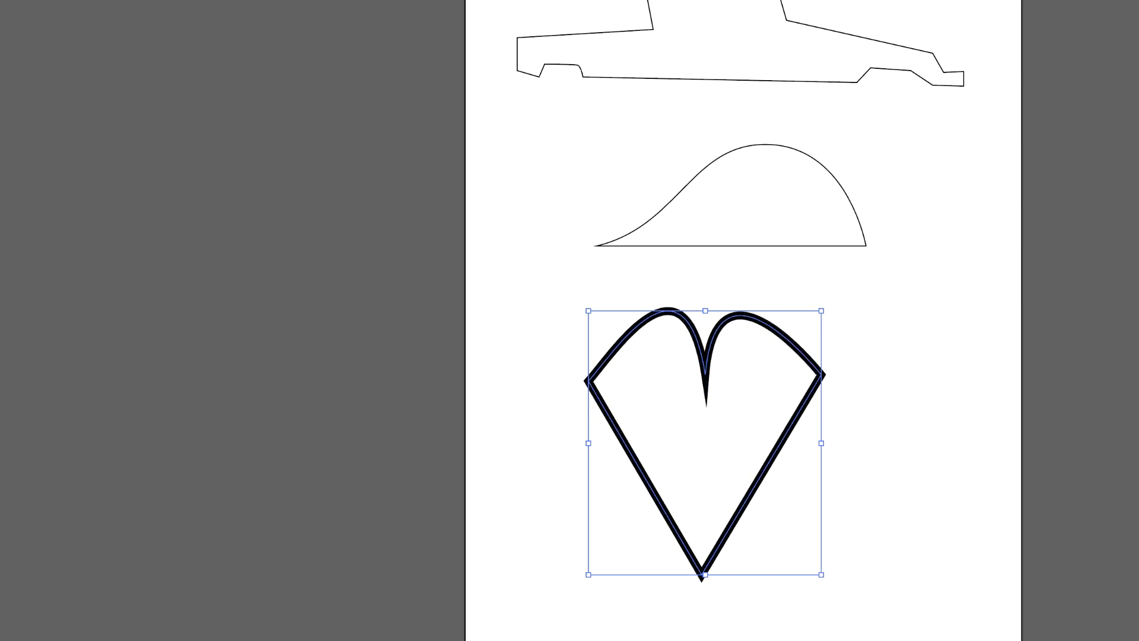
key(Up)
key(Up)
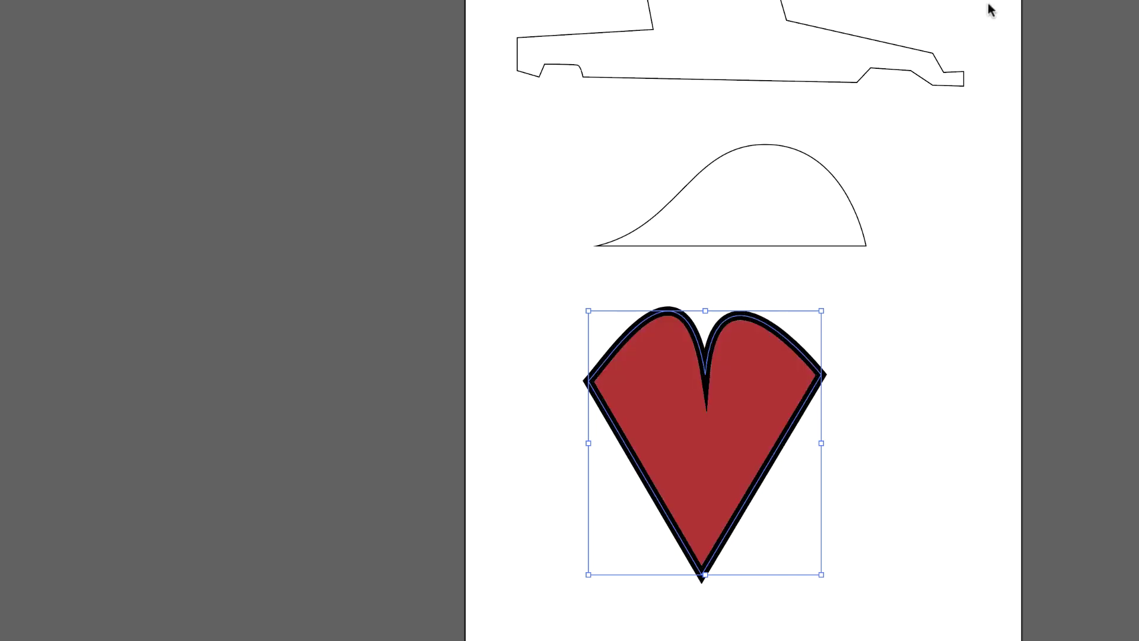
click(537, 184)
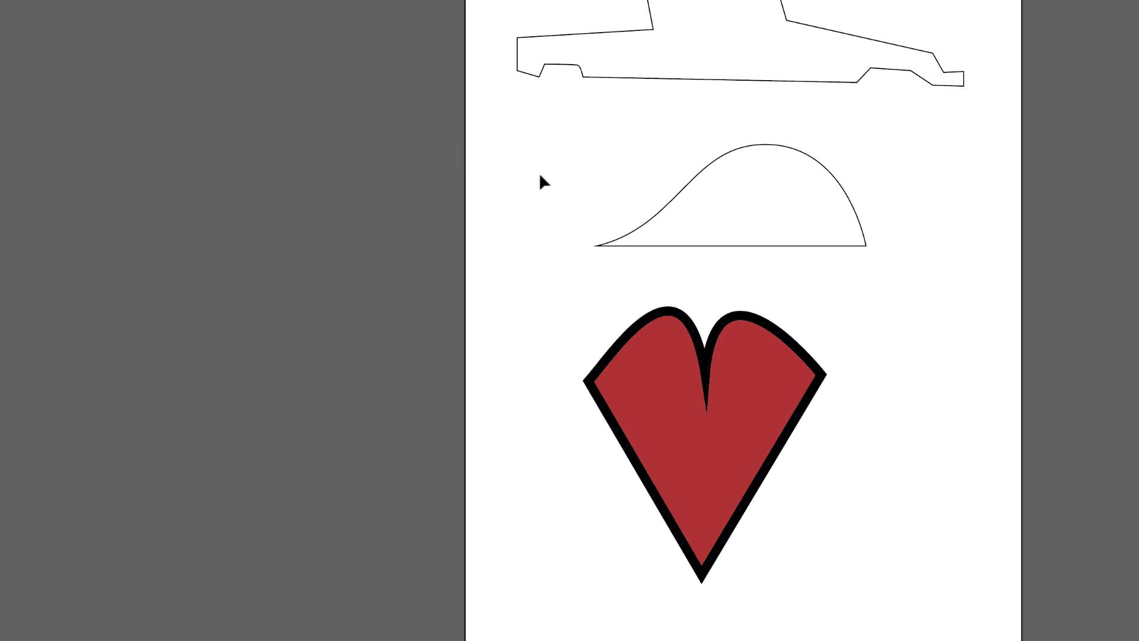